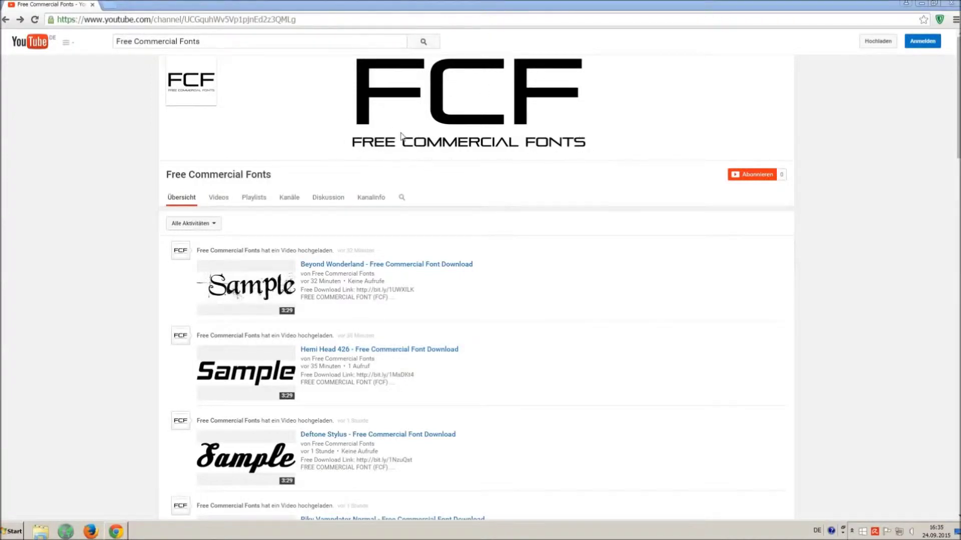
# Scroll the 'Free Commercial Fonts' YouTube results down to find the Riky Vampdator Normal video
pyautogui.moveTo(254, 42); pyautogui.dragTo(115, 35)
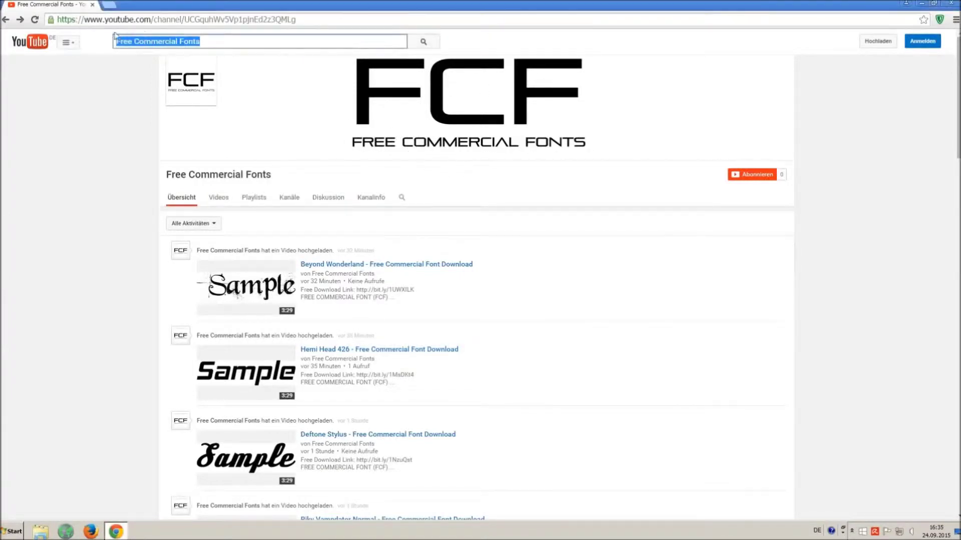
pyautogui.click(243, 42)
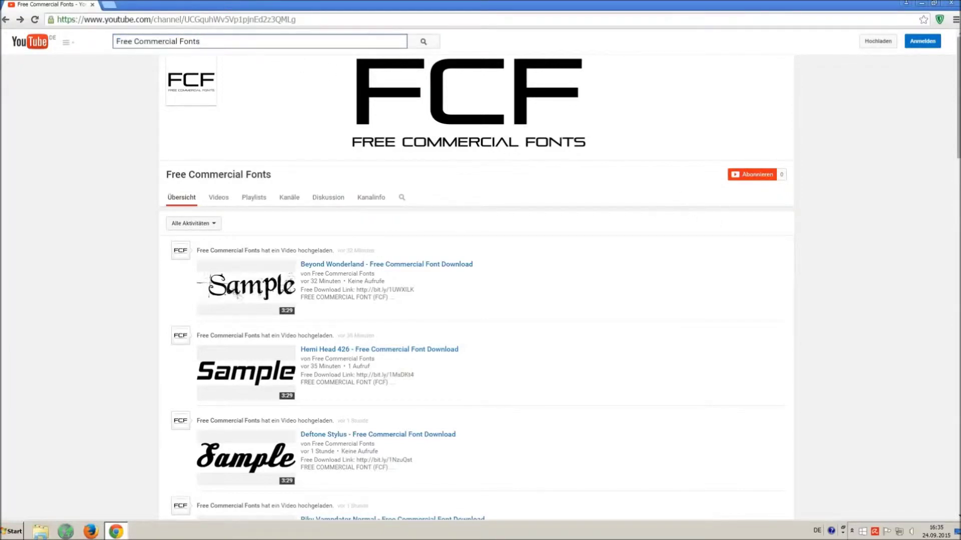
pyautogui.scroll(-2, 667, 234)
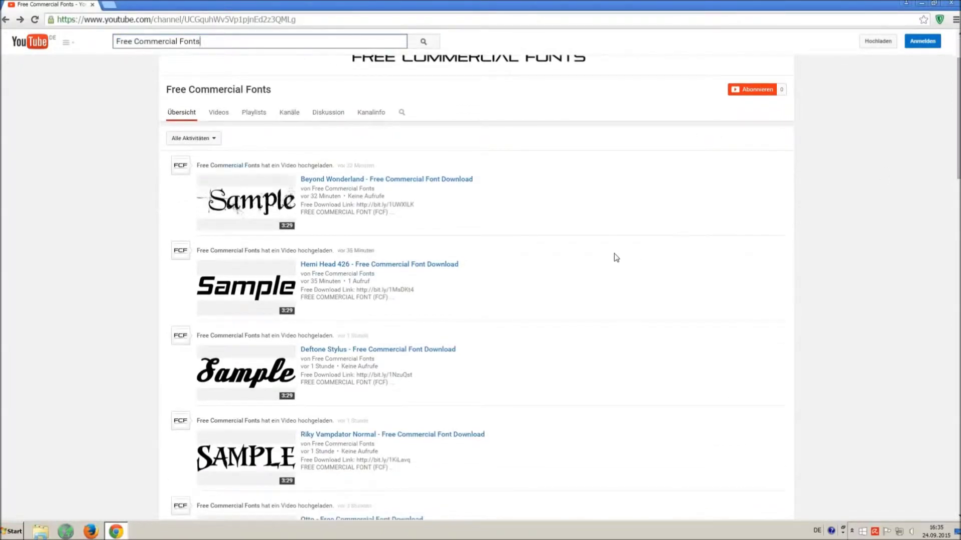
pyautogui.scroll(-1, 614, 253)
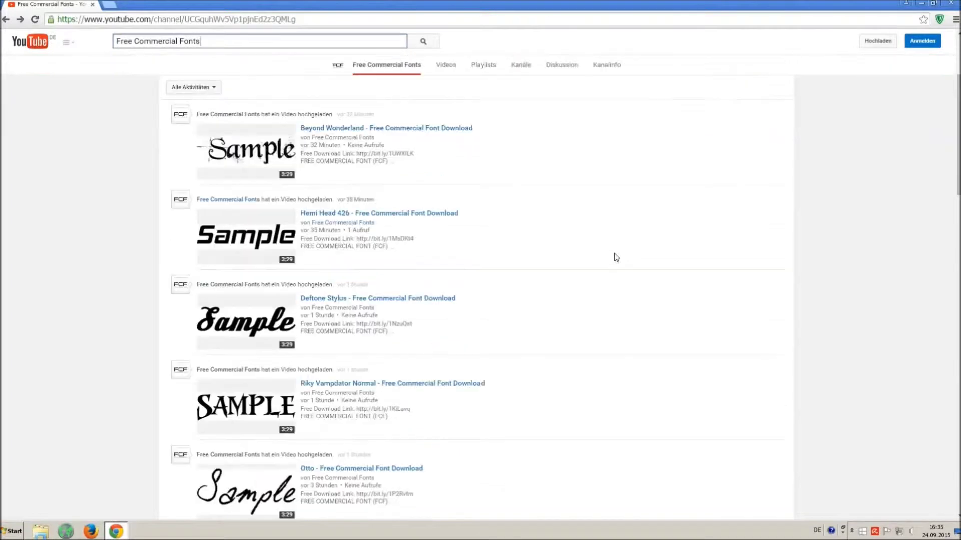
# Open and pause the Riky Vampdator Normal video, then expand its full description
pyautogui.click(333, 384)
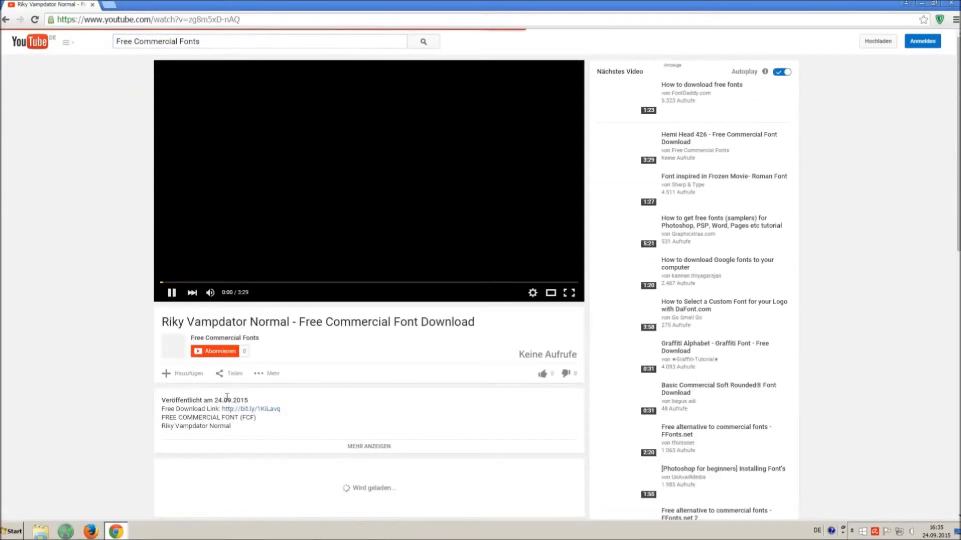
pyautogui.click(169, 293)
pyautogui.click(364, 446)
# Highlight the license note and its download link in the description
pyautogui.scroll(-2, 333, 429)
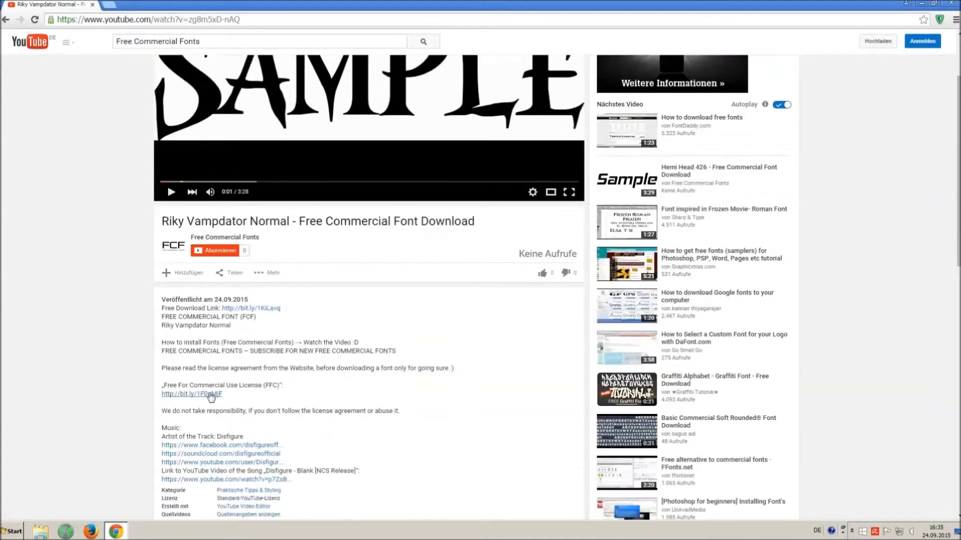
pyautogui.moveTo(162, 370); pyautogui.dragTo(233, 392)
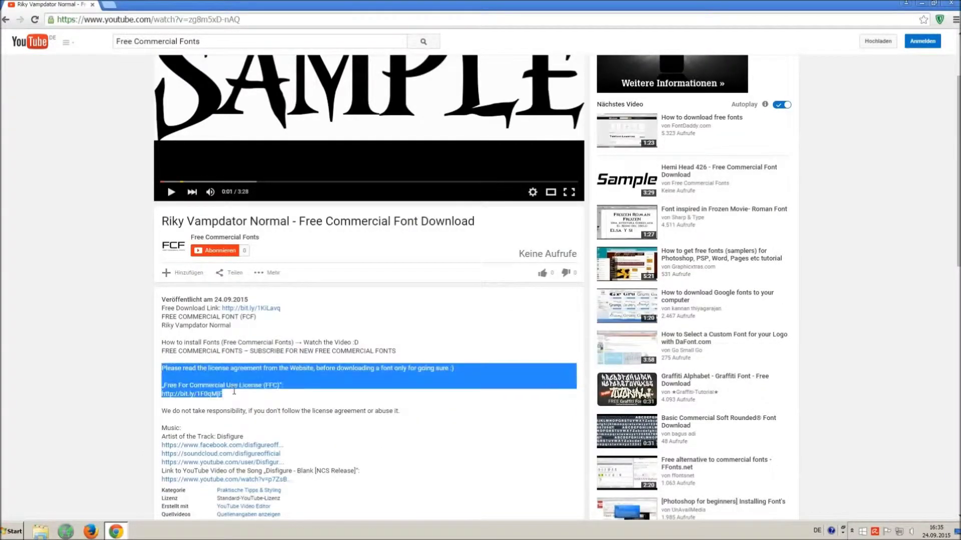
pyautogui.click(278, 405)
pyautogui.scroll(2, 278, 405)
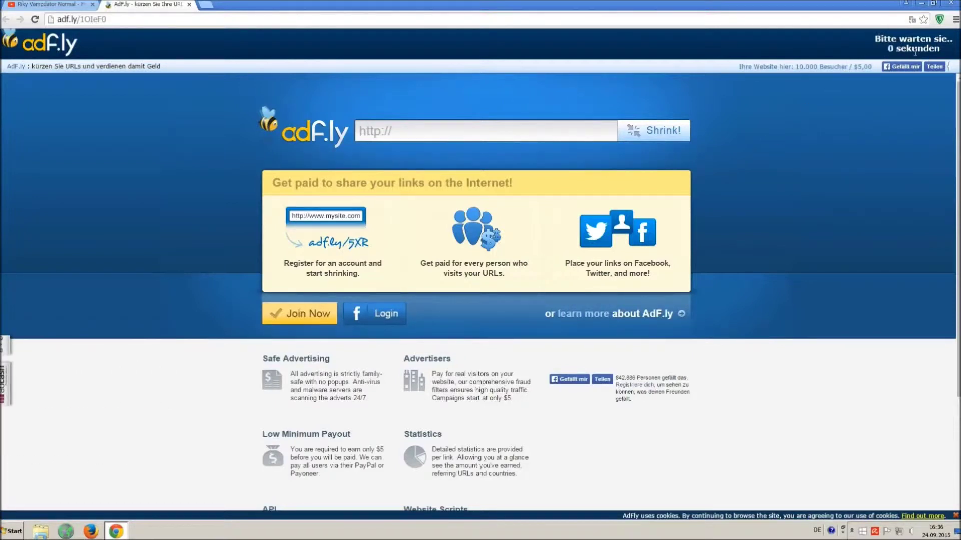
# Skip both AdF.ly ad pages to reach the Riky Vampdator Normal Font page on 1001fonts
pyautogui.click(903, 45)
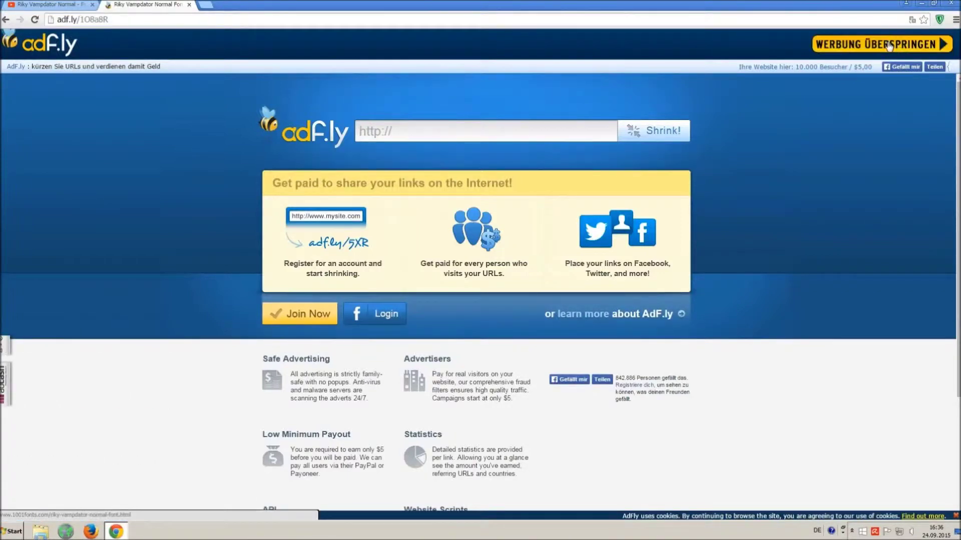
pyautogui.click(888, 45)
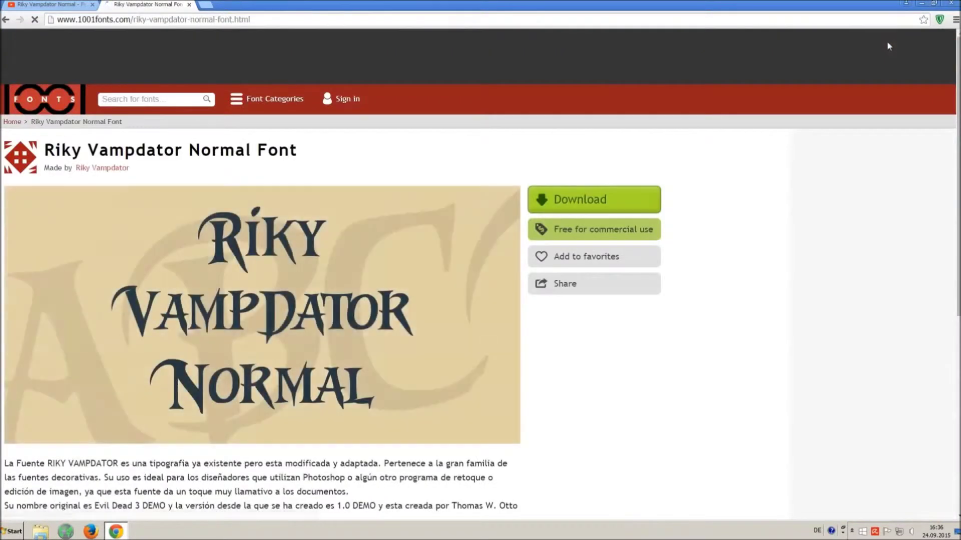
# Download Riky Vampdator Normal from the 1001fonts Styles section as riky-vampdator-normal.ttf
pyautogui.moveTo(44, 150); pyautogui.dragTo(349, 153)
pyautogui.click(360, 158)
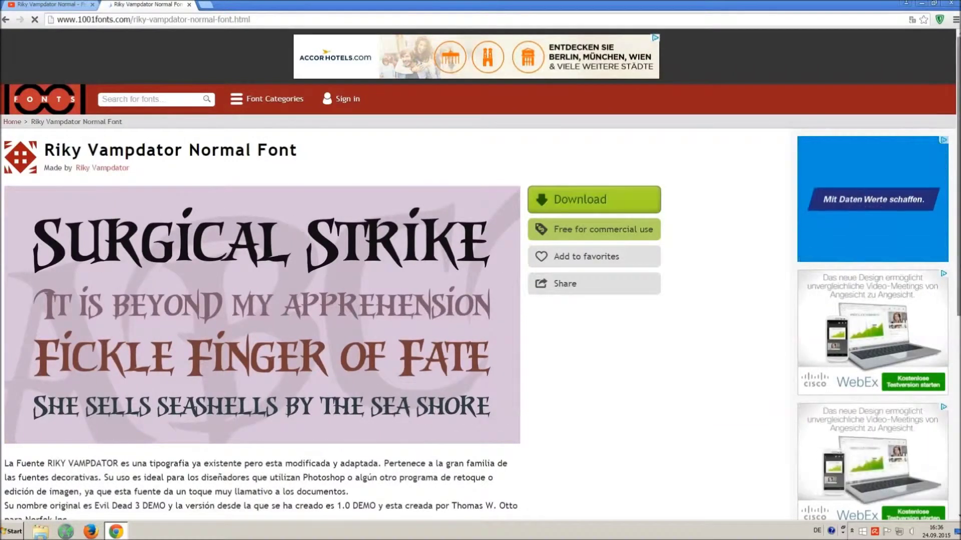
pyautogui.scroll(-3, 565, 209)
pyautogui.scroll(-5, 480, 273)
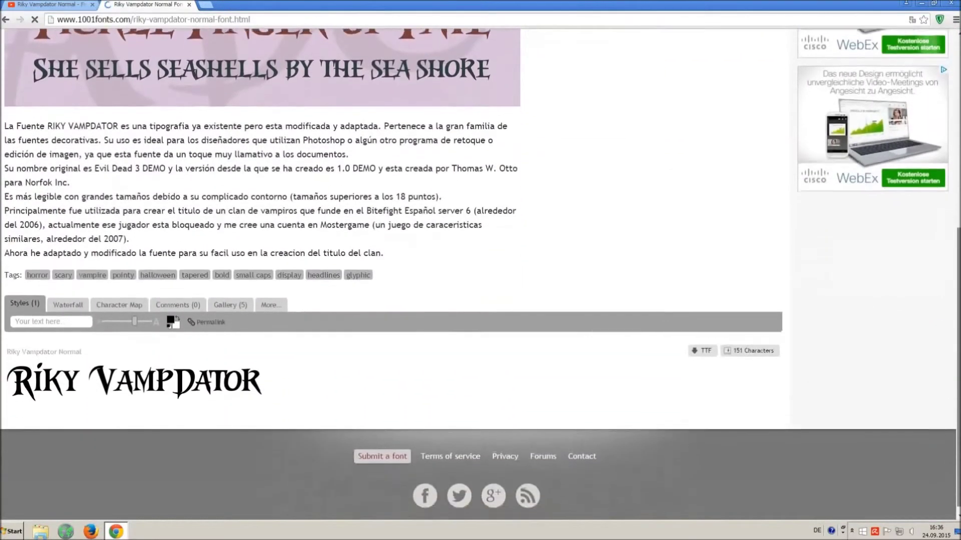
pyautogui.click(703, 348)
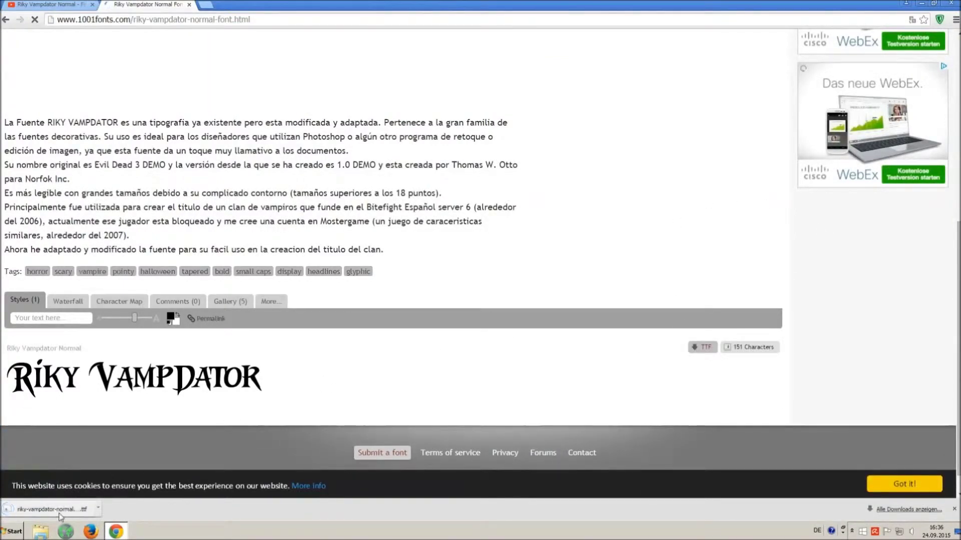
# Search the Control Panel for 'font' and open the Fonts folder listing 208 fonts
pyautogui.click(11, 532)
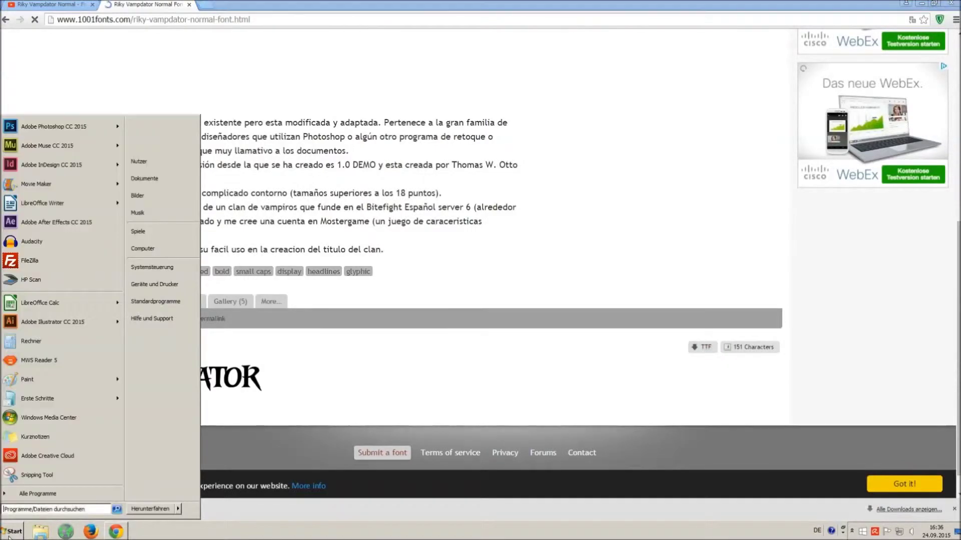
pyautogui.click(156, 271)
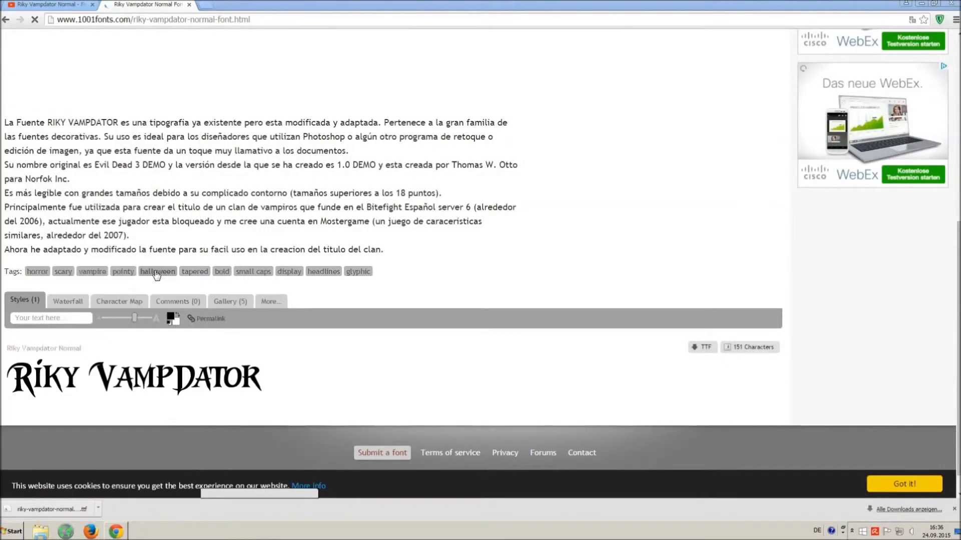
pyautogui.click(776, 135)
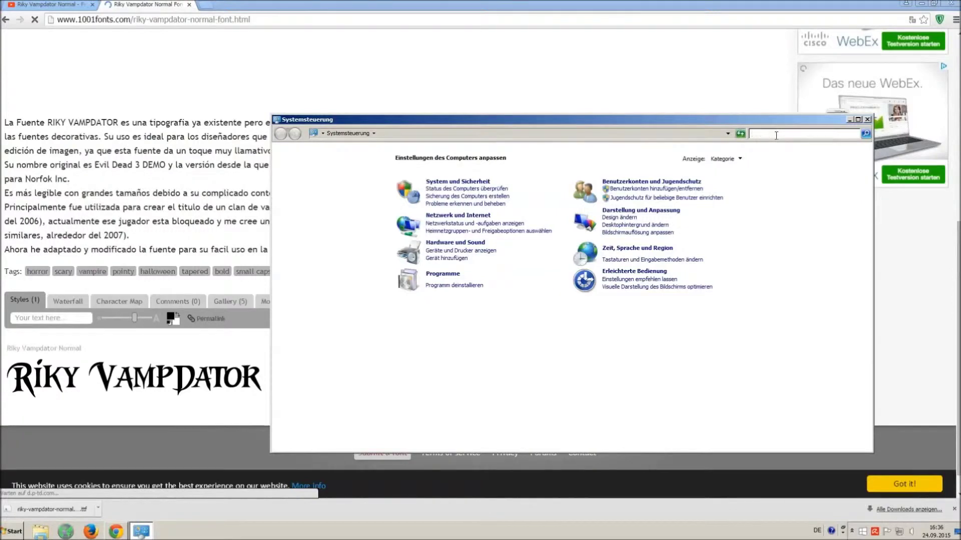
pyautogui.write('font')
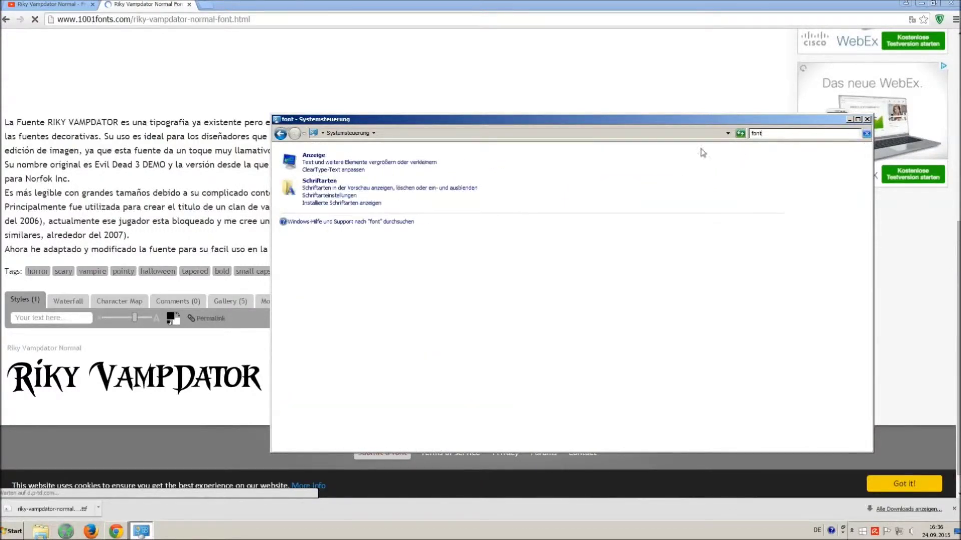
pyautogui.click(326, 184)
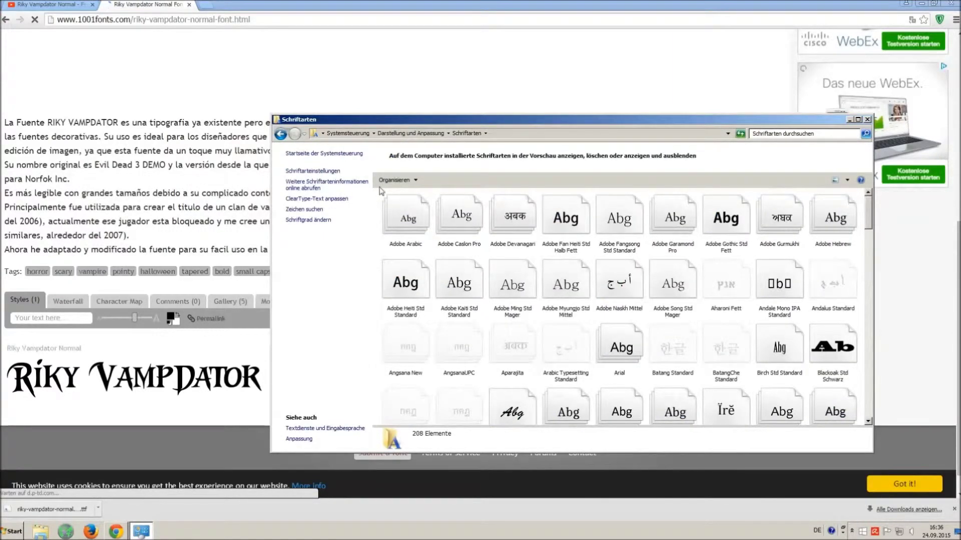
# Bring up the Downloads folder in File Explorer beside the Fonts folder
pyautogui.moveTo(383, 191); pyautogui.dragTo(536, 113)
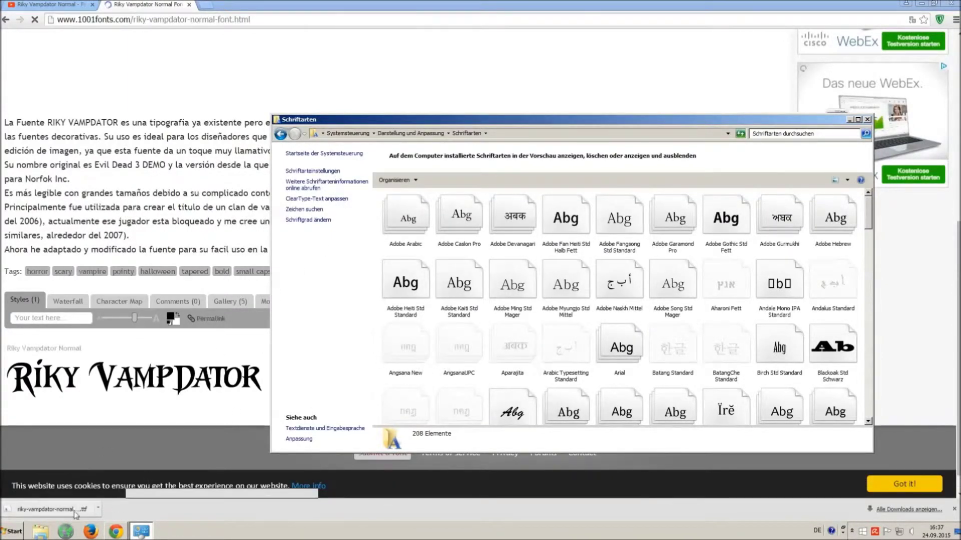
pyautogui.click(14, 532)
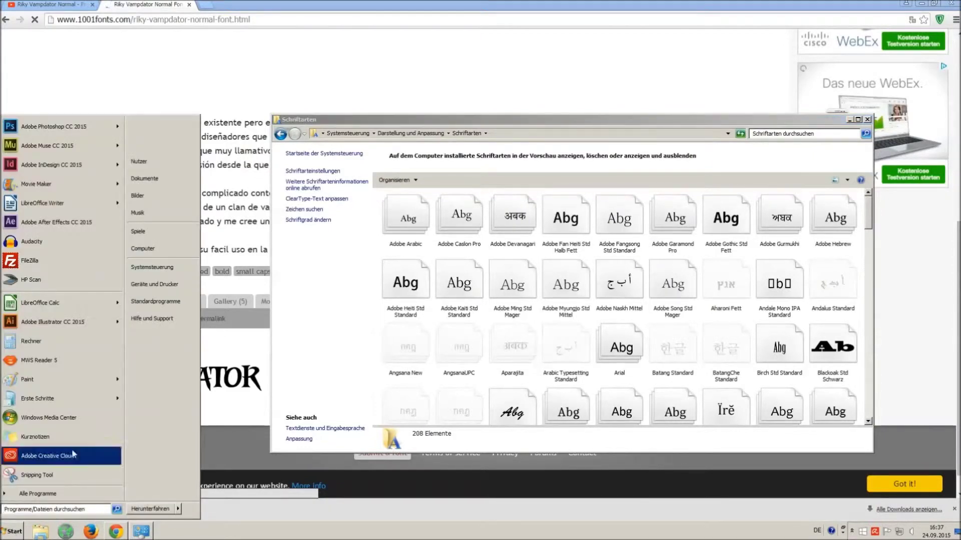
pyautogui.click(176, 251)
pyautogui.click(137, 266)
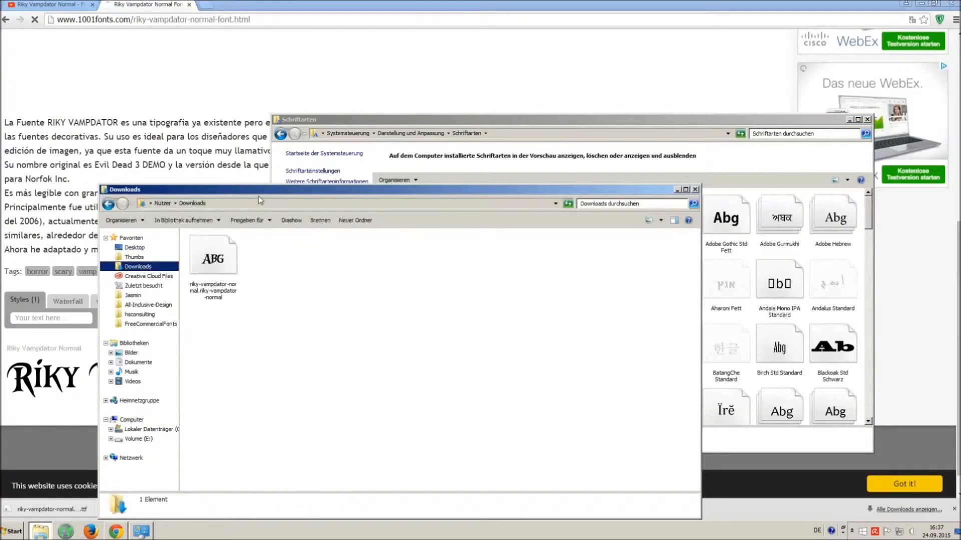
pyautogui.moveTo(260, 200); pyautogui.dragTo(244, 340)
# Install riky-vampdator-normal.ttf into Fonts, raising the count to 209, and close both windows
pyautogui.moveTo(220, 400); pyautogui.dragTo(489, 261)
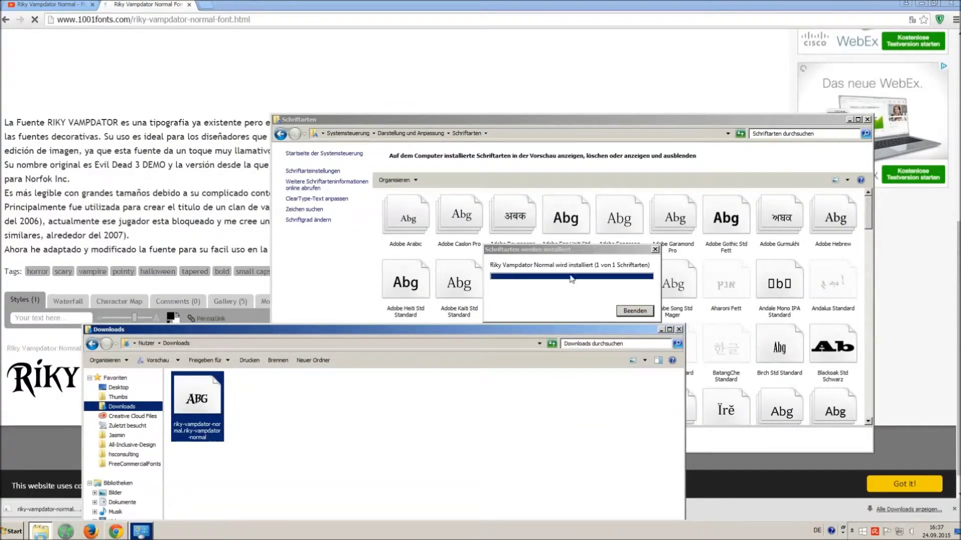
pyautogui.click(679, 330)
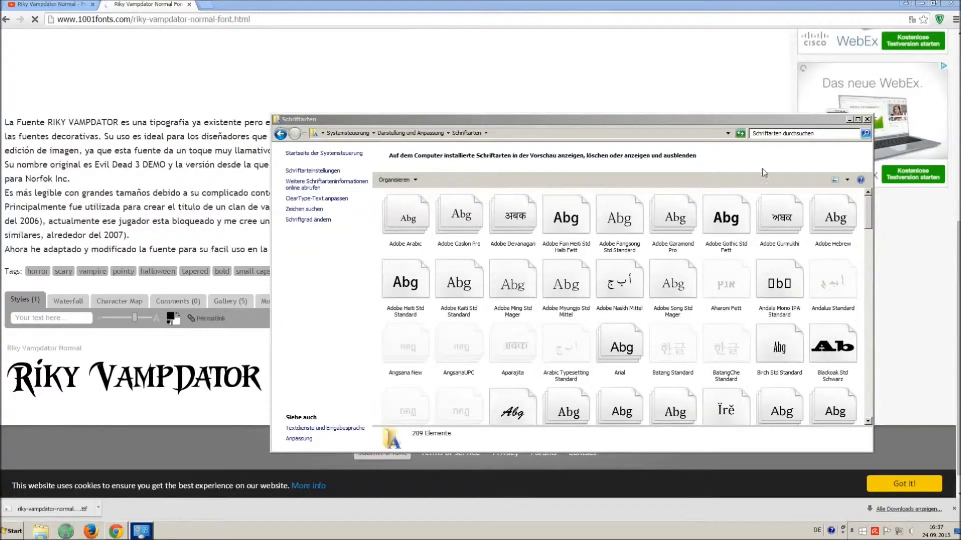
pyautogui.click(868, 120)
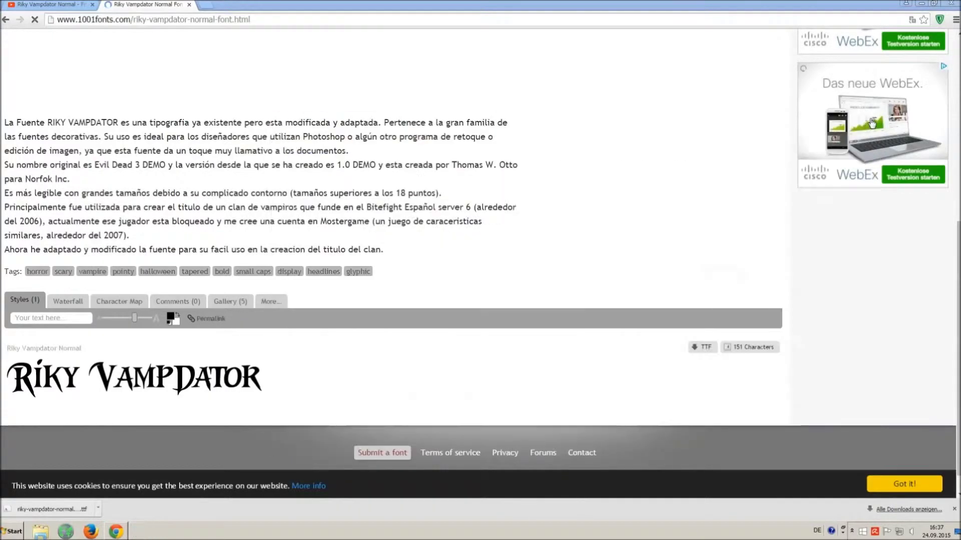
# Close the 1001fonts tab, minimize Chrome and start a new LibreOffice Writer document
pyautogui.click(189, 4)
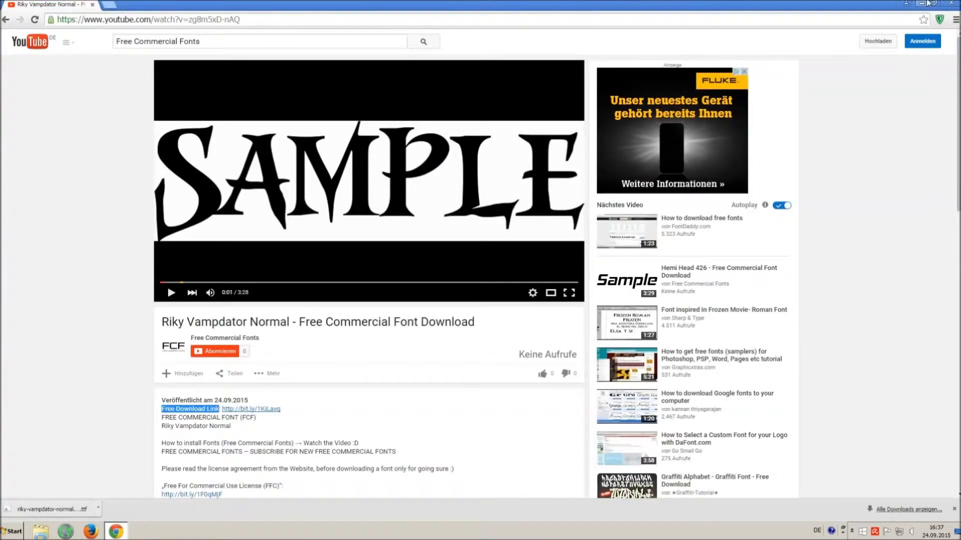
pyautogui.click(922, 3)
pyautogui.doubleClick(20, 115)
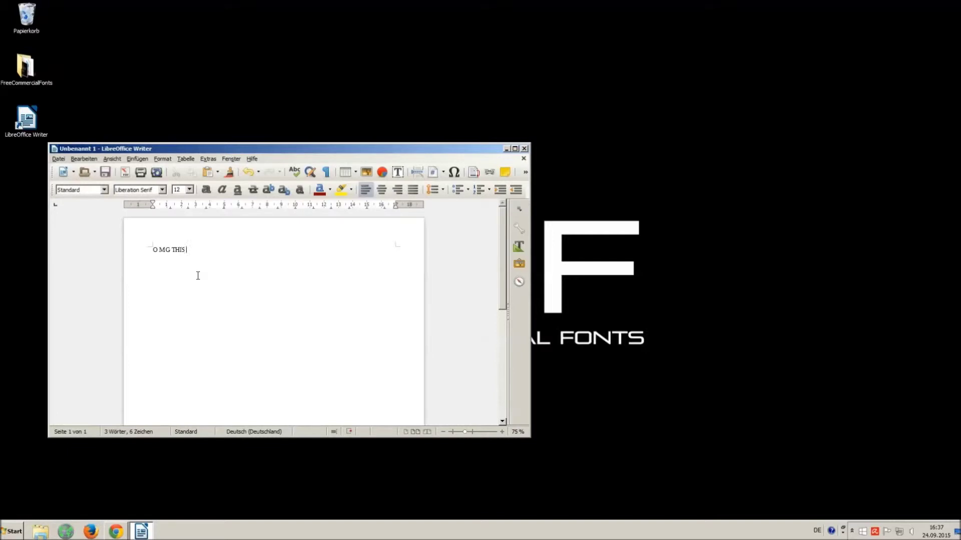
# Finish the line with 'CE!! :)', select it all and enter 'Wa' in the font name box
pyautogui.write('CE IS SO ANNOYING')
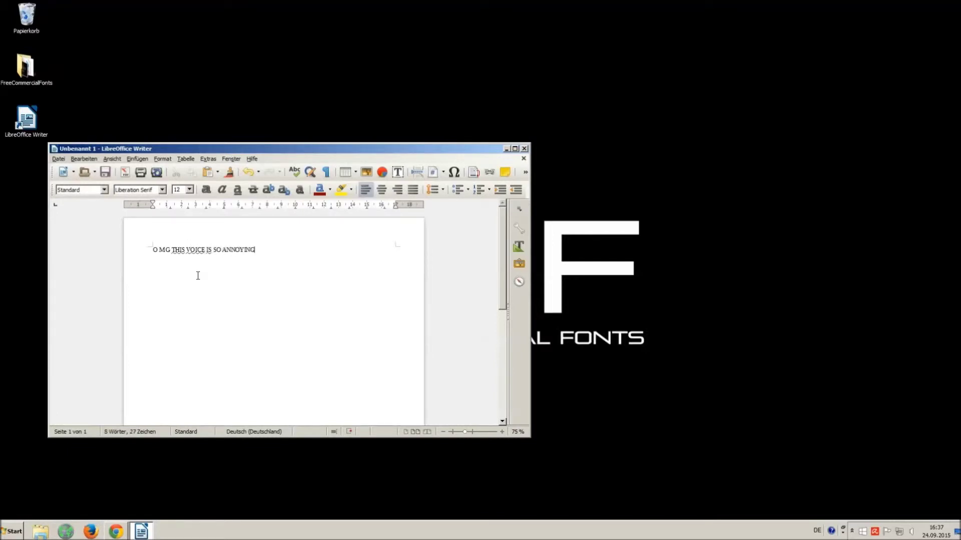
pyautogui.write('!! :')
pyautogui.hotkey('ctrl', 'a')
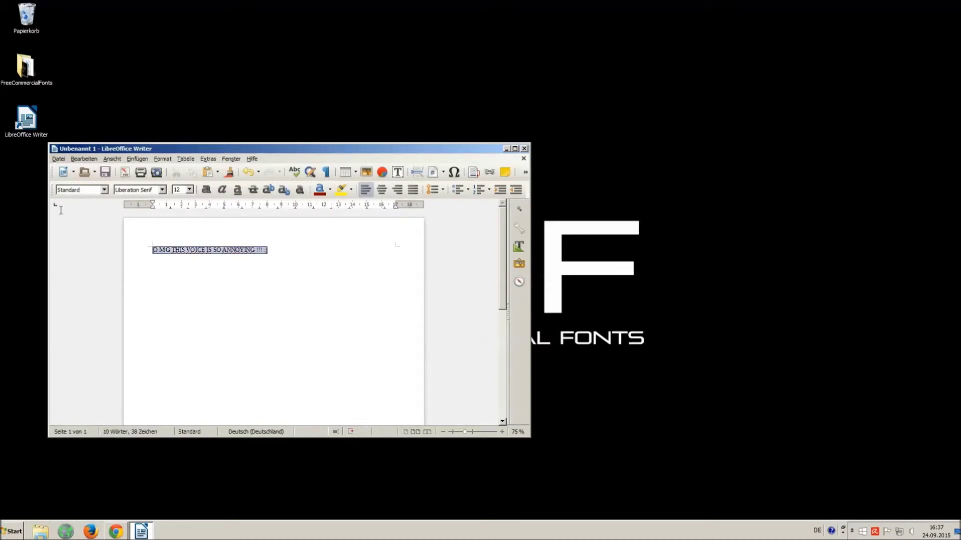
pyautogui.doubleClick(134, 190)
pyautogui.write('Wa')
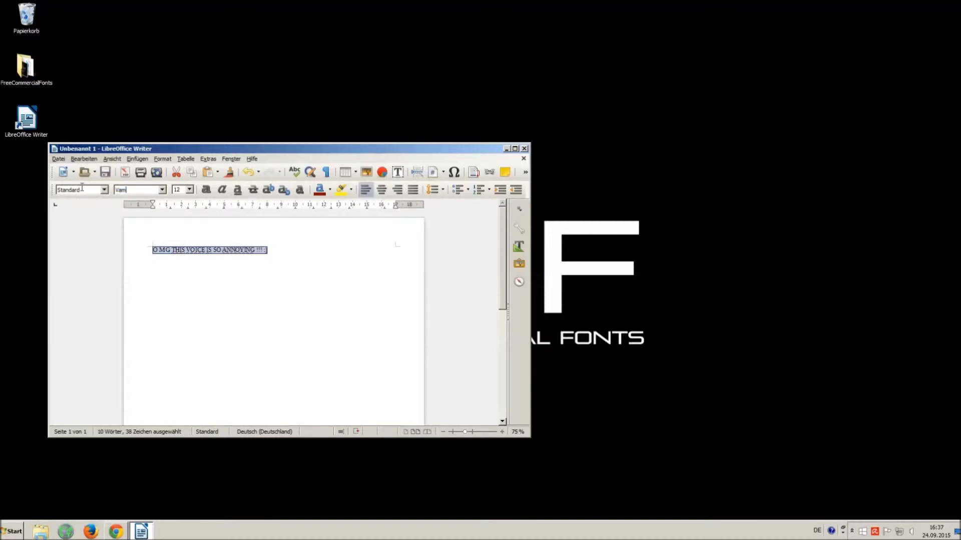
# Set the selected line in Riky Vampdator Normal at size 16
pyautogui.click(162, 191)
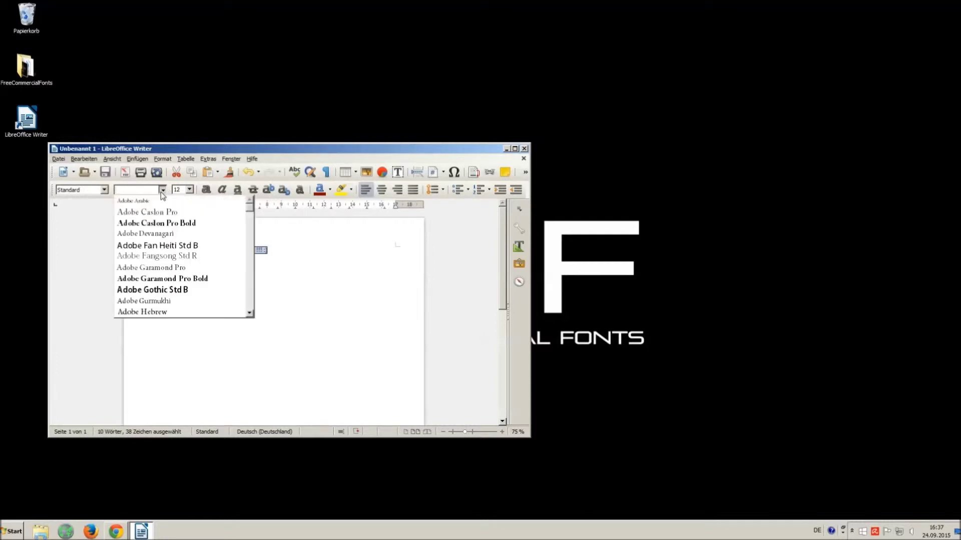
pyautogui.moveTo(250, 213); pyautogui.dragTo(258, 293)
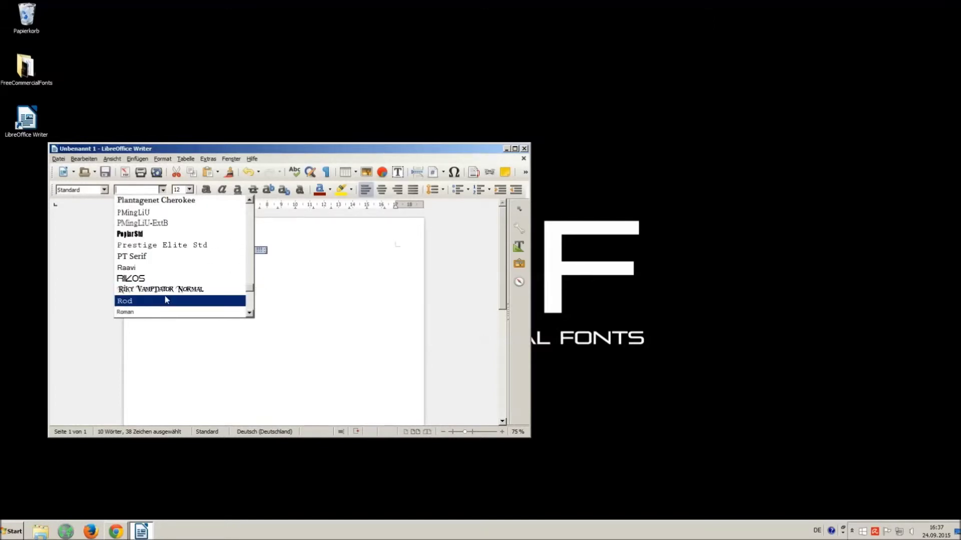
pyautogui.click(145, 290)
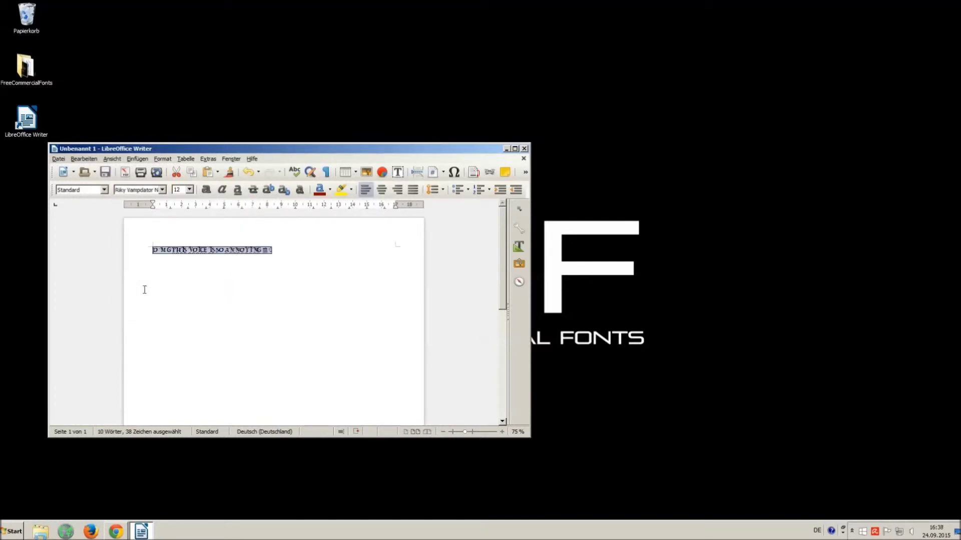
pyautogui.click(190, 190)
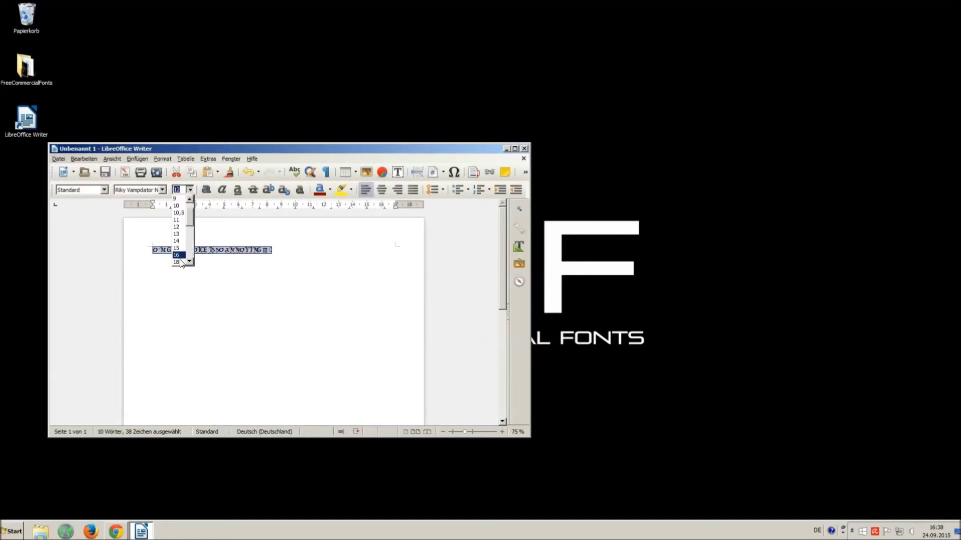
pyautogui.click(181, 258)
# Widen the gaps between the words of the line, then reselect it
pyautogui.click(343, 277)
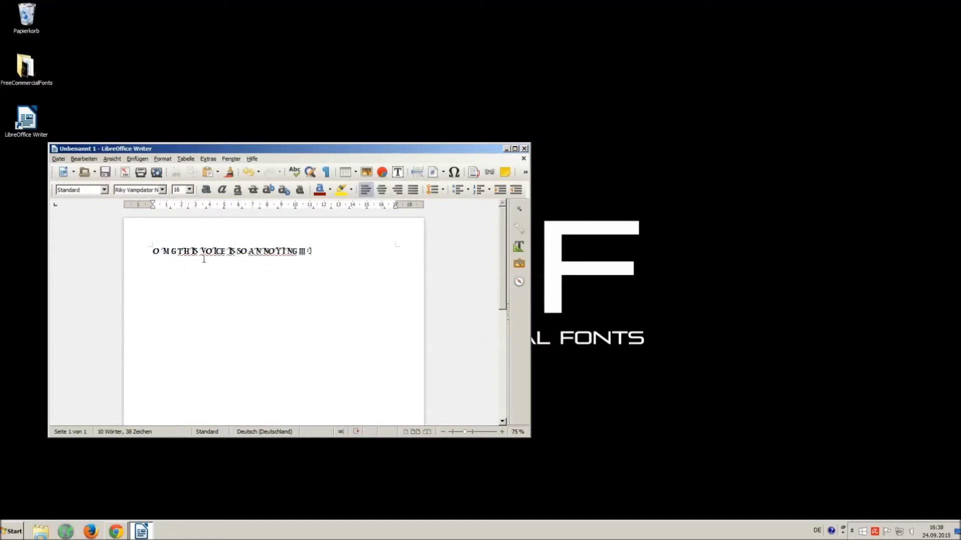
pyautogui.click(179, 251)
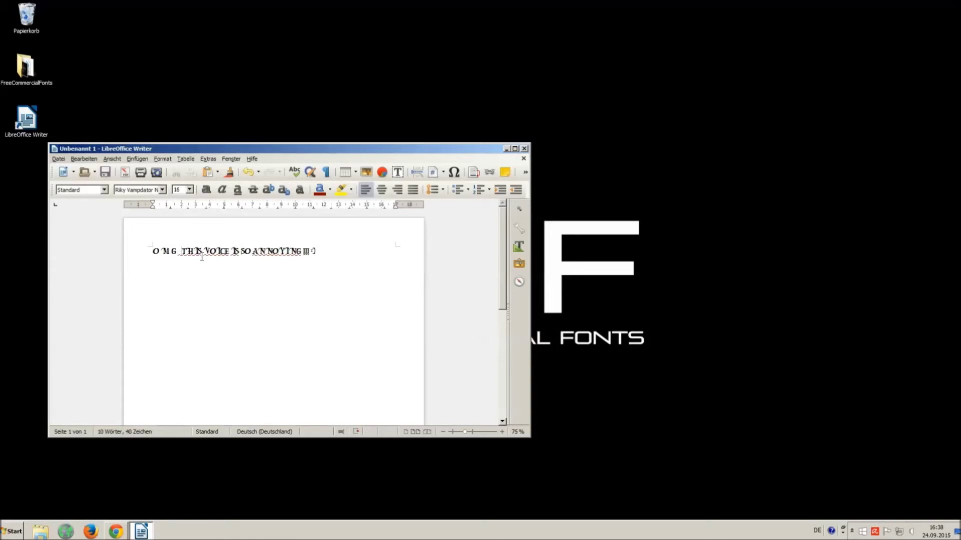
pyautogui.click(204, 251)
pyautogui.click(239, 251)
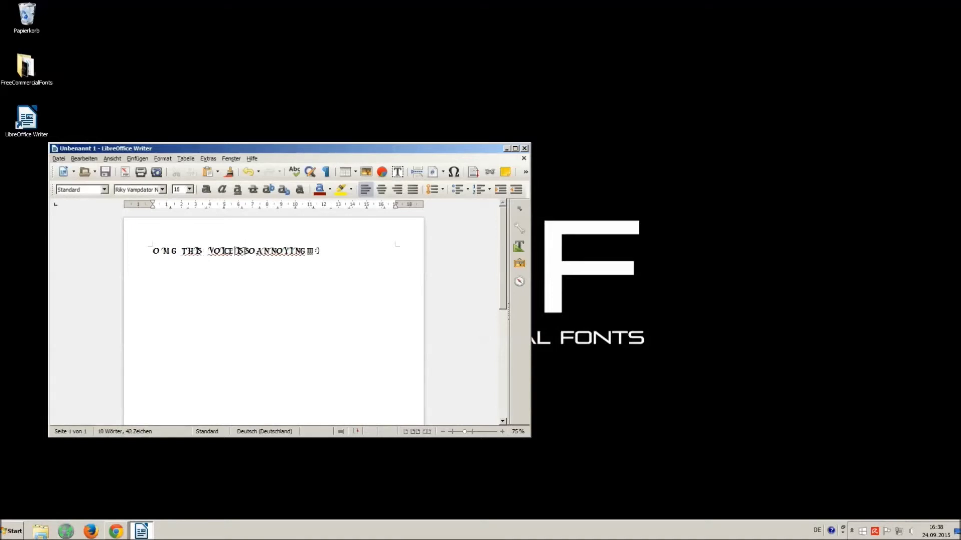
pyautogui.click(246, 252)
pyautogui.click(264, 251)
pyautogui.click(319, 251)
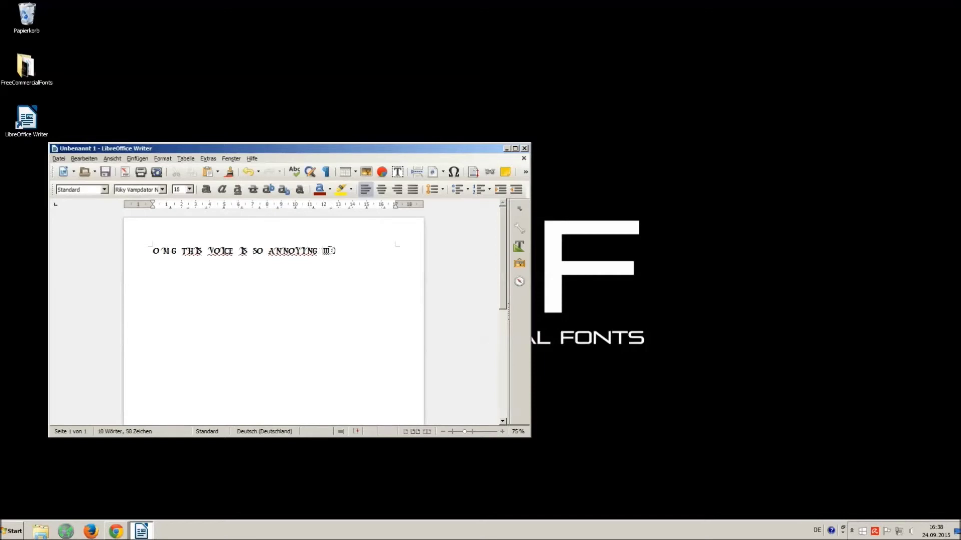
pyautogui.click(329, 251)
pyautogui.moveTo(351, 251); pyautogui.dragTo(146, 230)
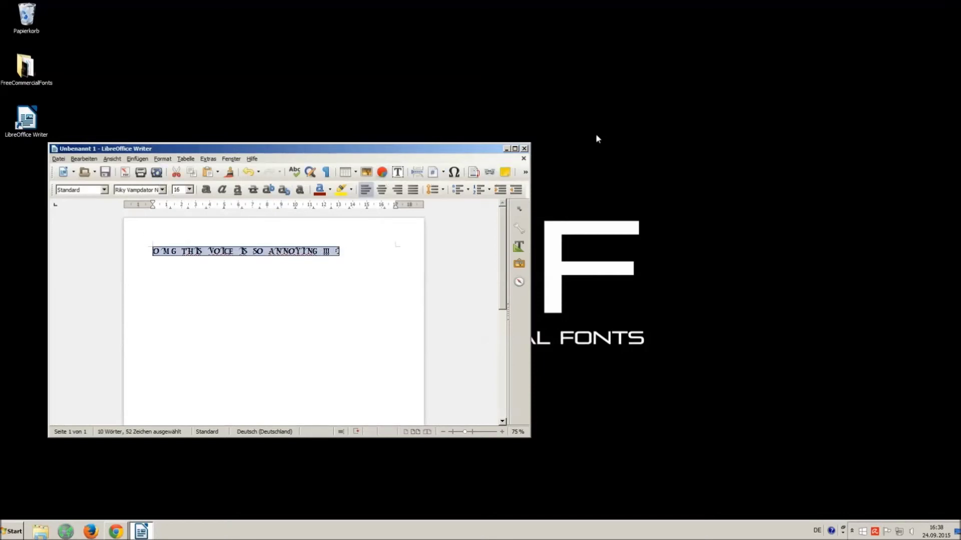
# Close Writer with Nicht speichern and restore the YouTube page in Chrome
pyautogui.click(524, 149)
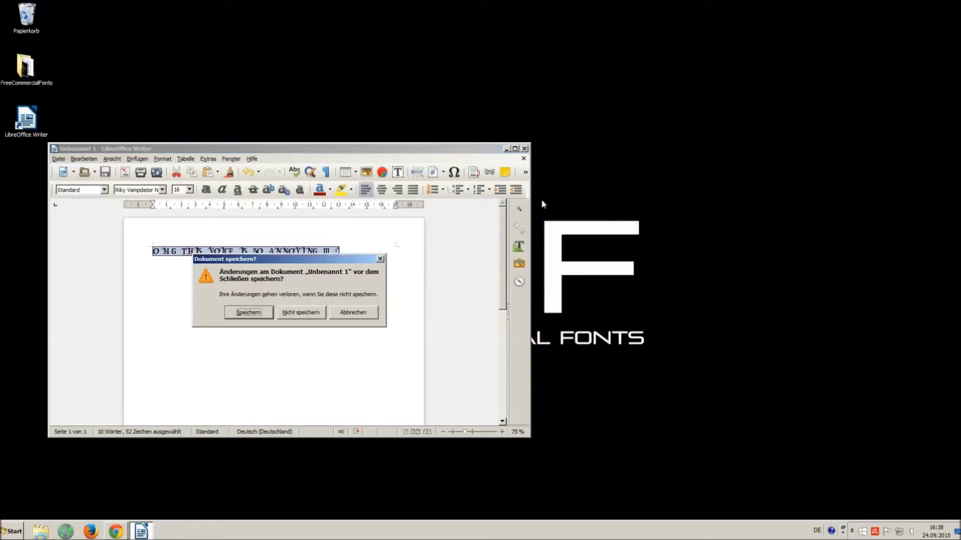
pyautogui.click(289, 314)
pyautogui.click(118, 532)
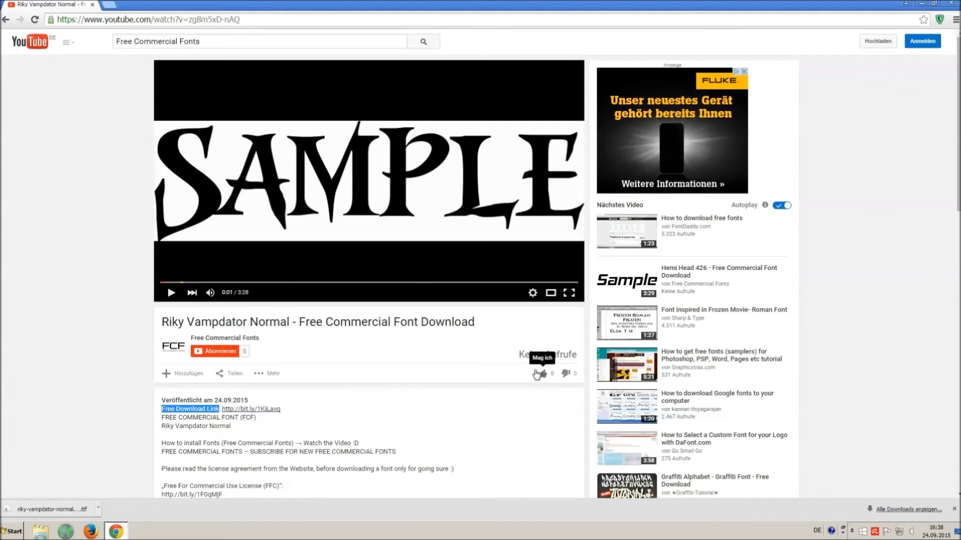
# Dismiss the Chrome downloads bar and select the music credits in the video description
pyautogui.click(544, 379)
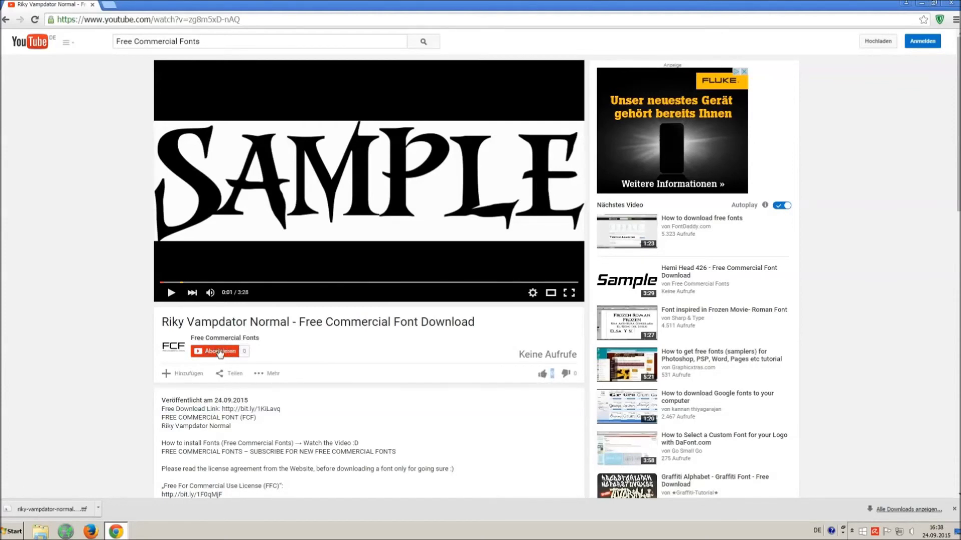
pyautogui.click(954, 509)
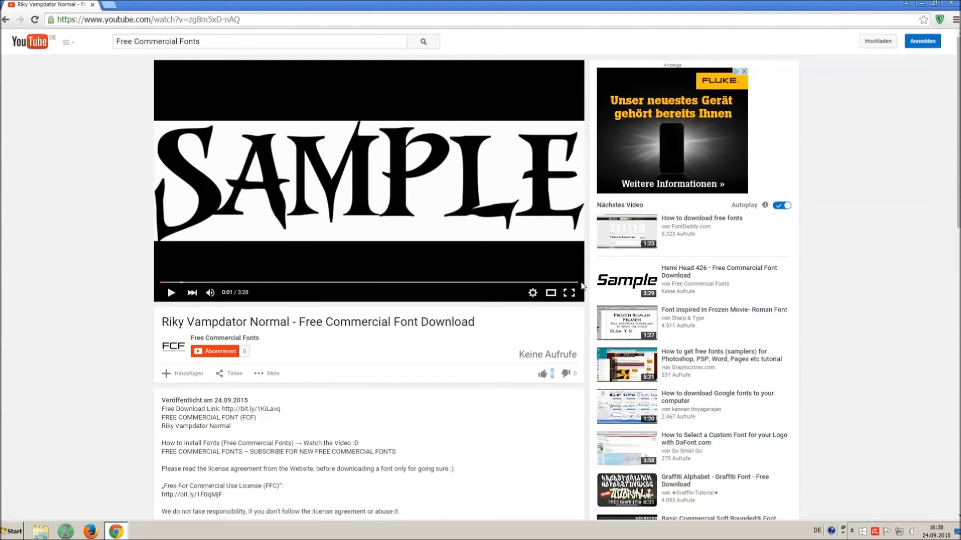
pyautogui.scroll(-3, 297, 334)
pyautogui.scroll(-1, 296, 334)
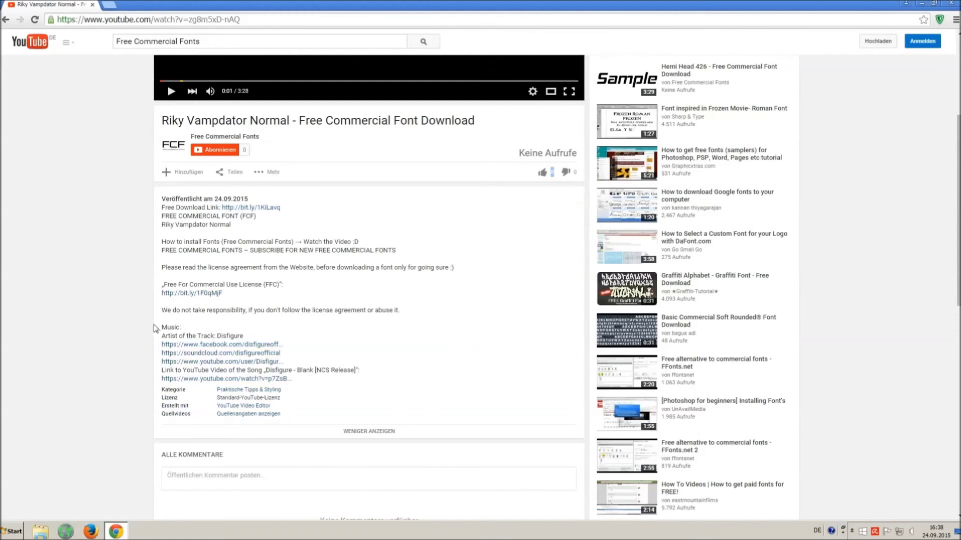
pyautogui.moveTo(164, 321); pyautogui.dragTo(354, 381)
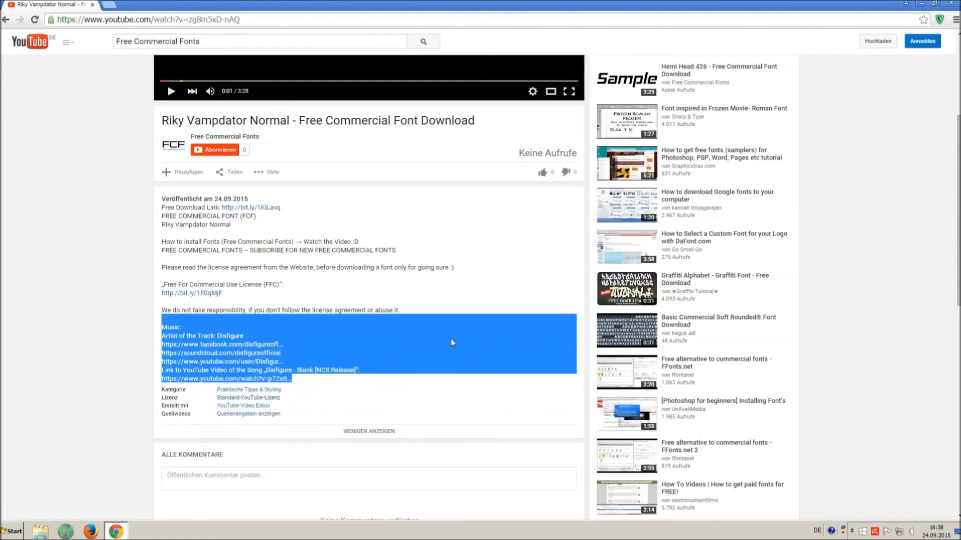